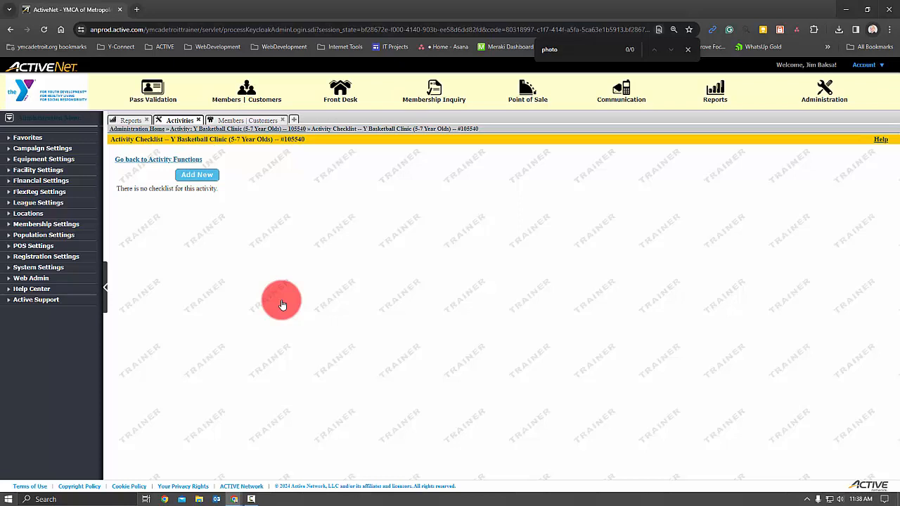
- Add a new checklist item to the Y Basketball Clinic activity and choose Sports Parent Code of Conduct as its item
left_click(190, 174)
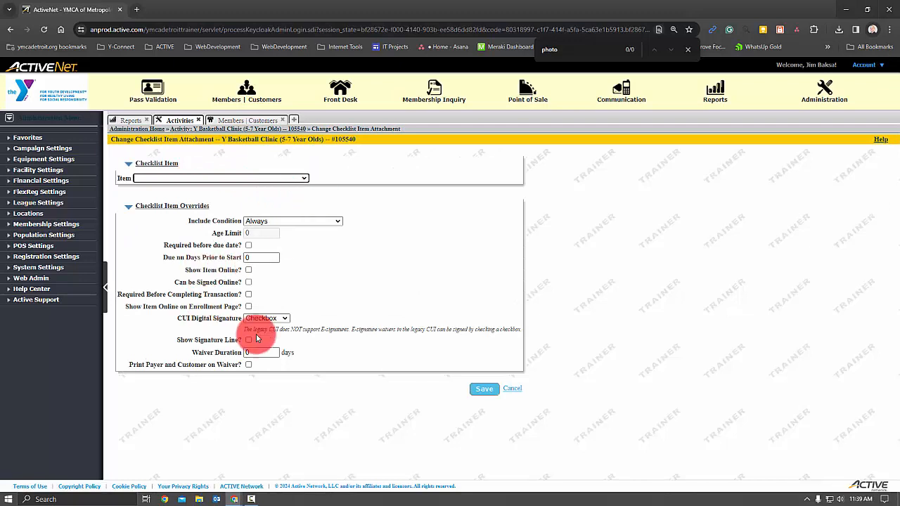
left_click(305, 178)
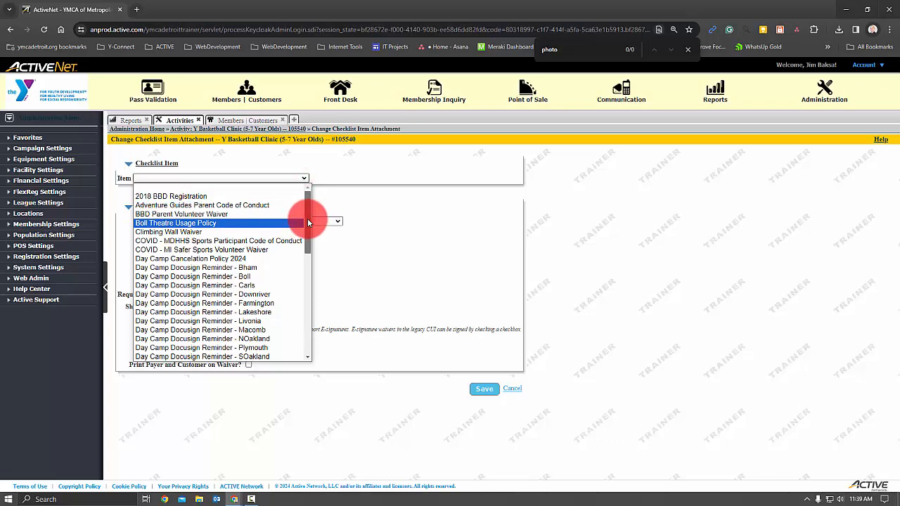
type("sp")
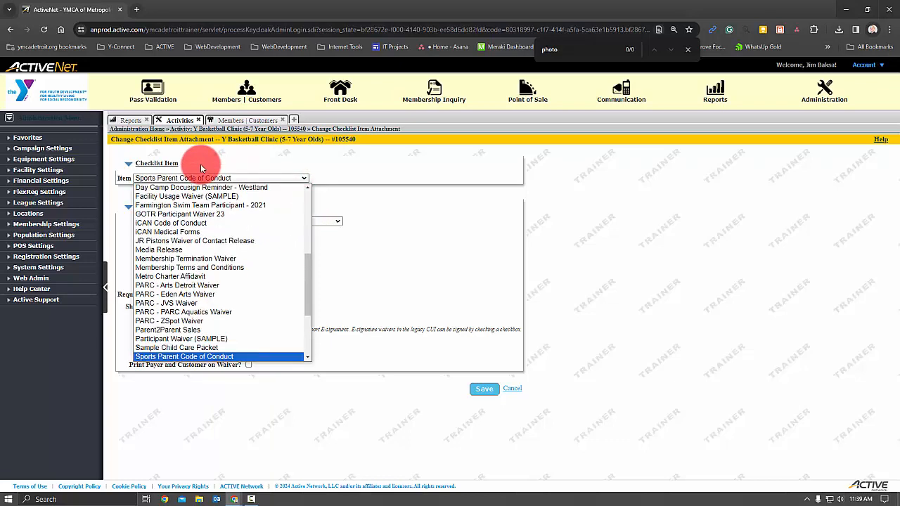
left_click(151, 357)
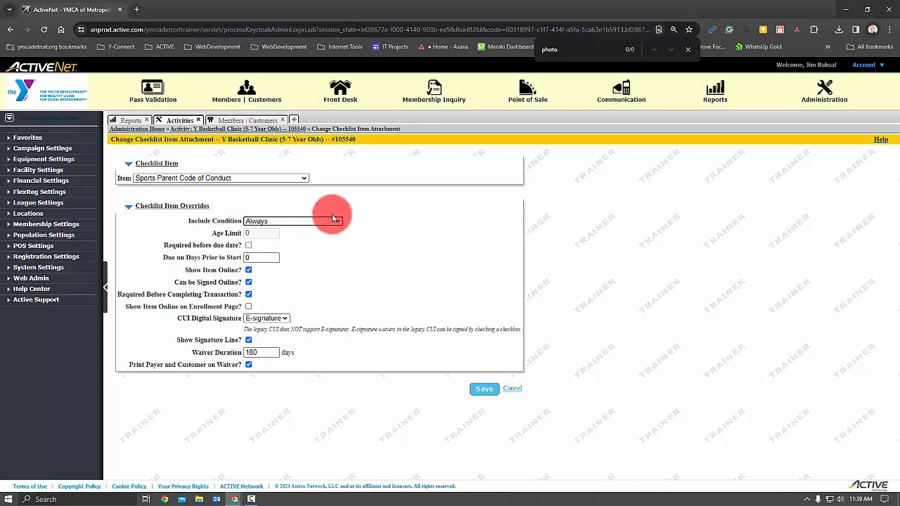
- Set the checklist item's include condition to Always and leave Required before due date turned off
left_click(308, 222)
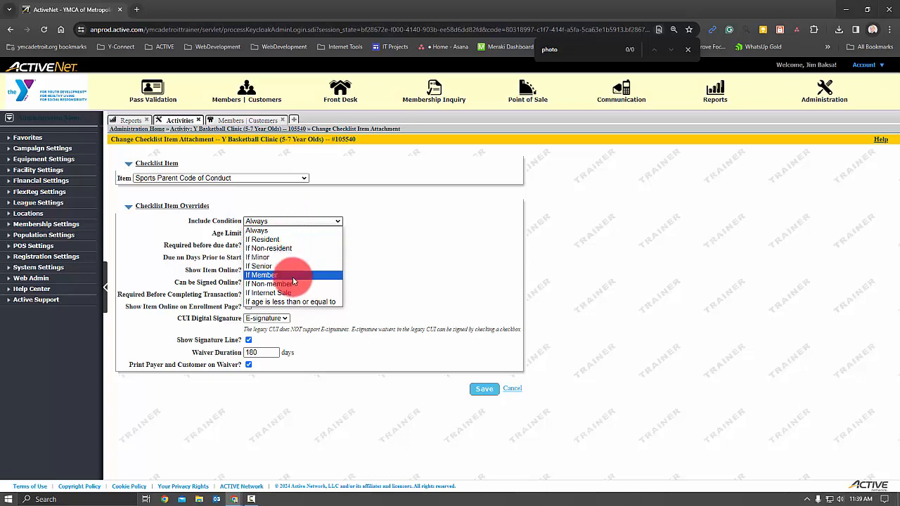
left_click(298, 235)
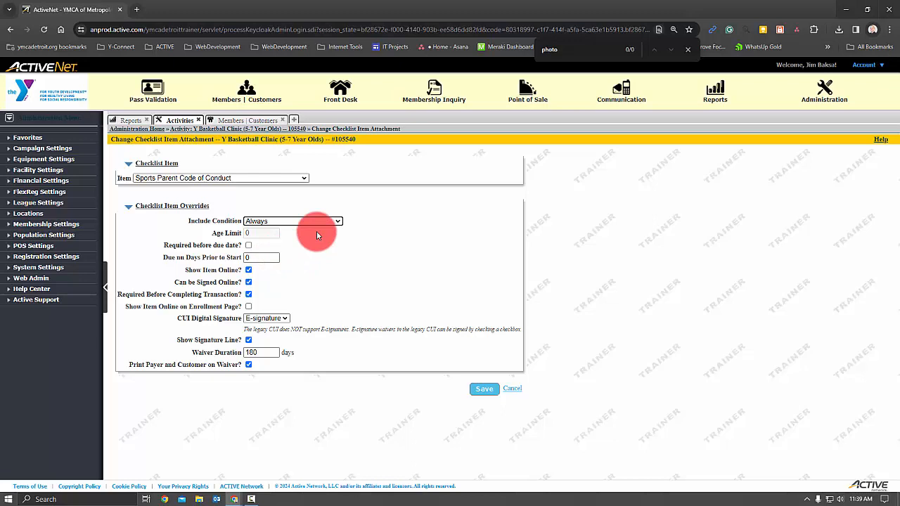
left_click(250, 246)
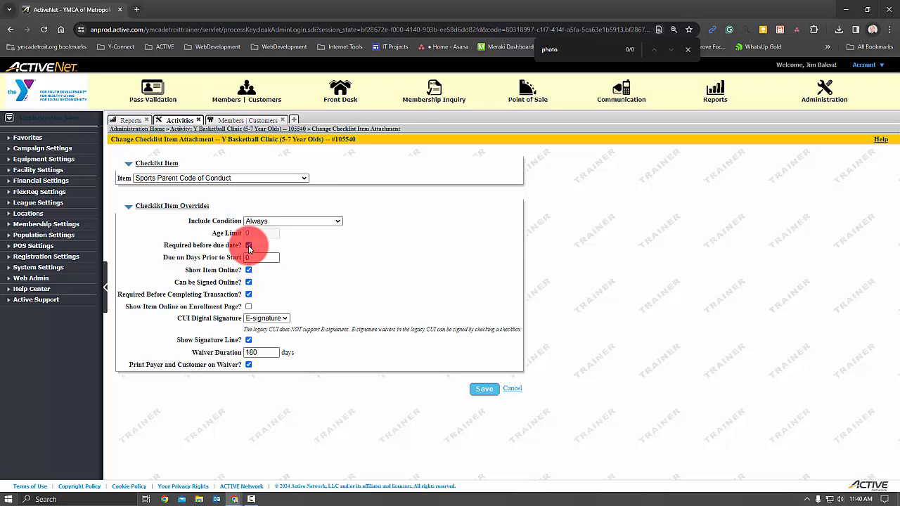
left_click(248, 245)
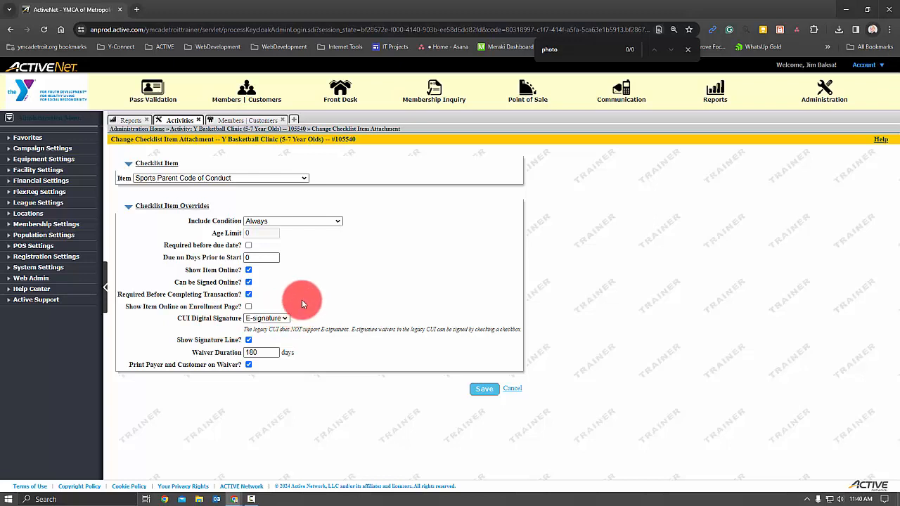
- Set the CUI digital signature to E-signature and the waiver duration to 180 days, and save the checklist item
left_click(286, 319)
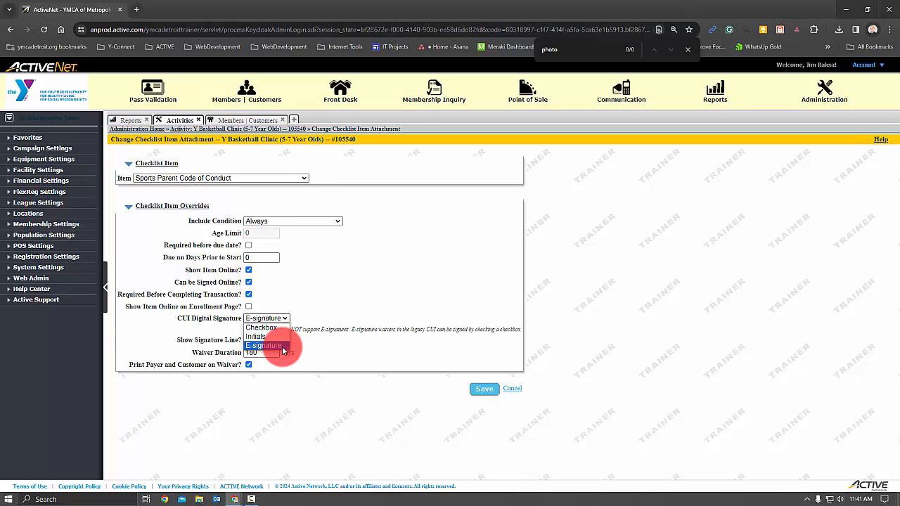
left_click(264, 345)
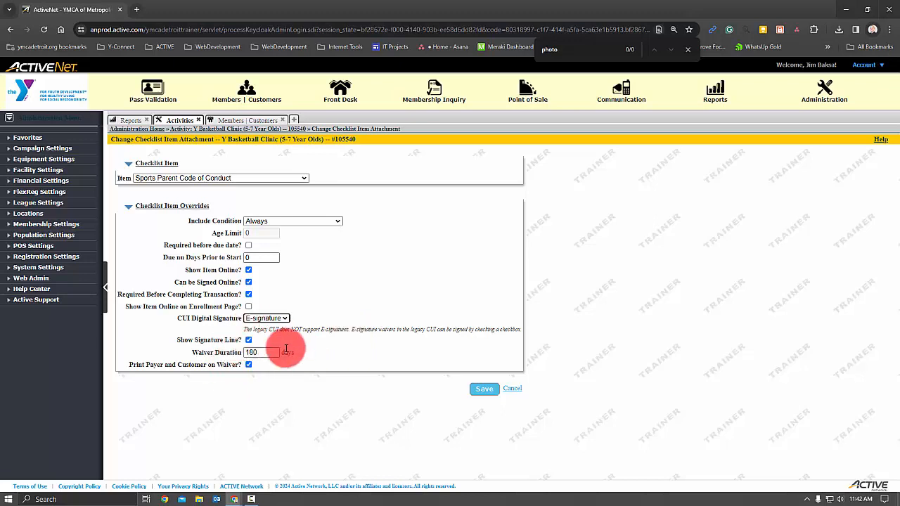
double_click(260, 351)
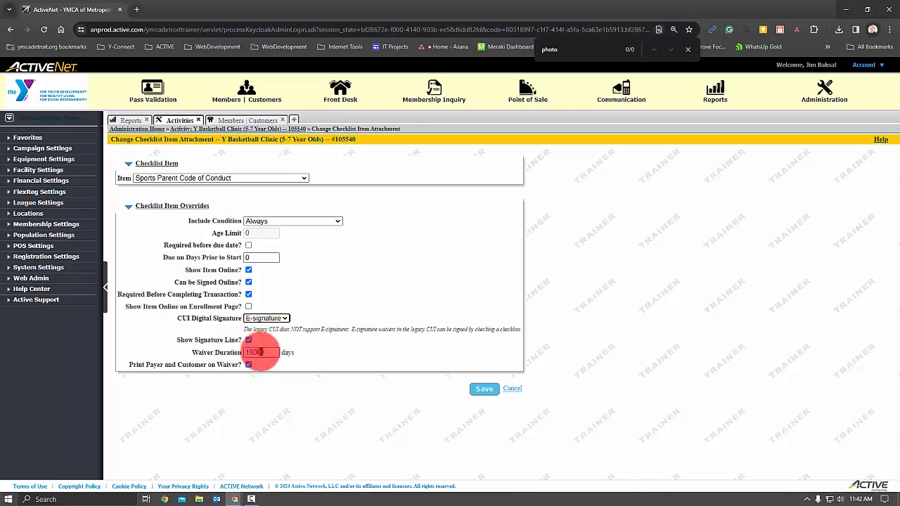
type("0")
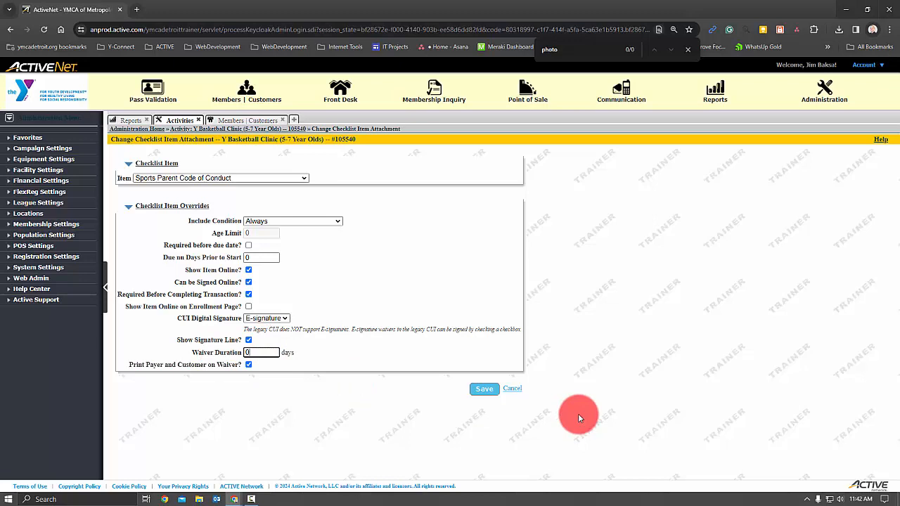
key("BackSpace")
type("180")
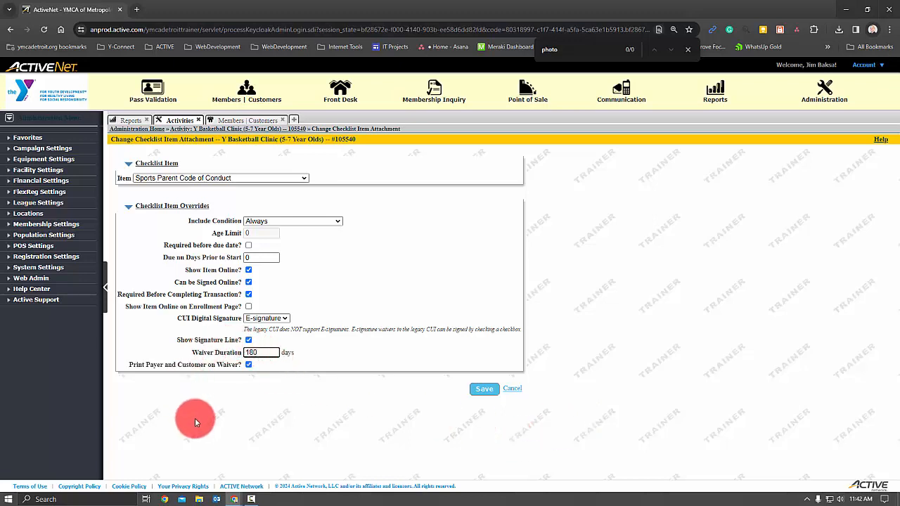
left_click(488, 391)
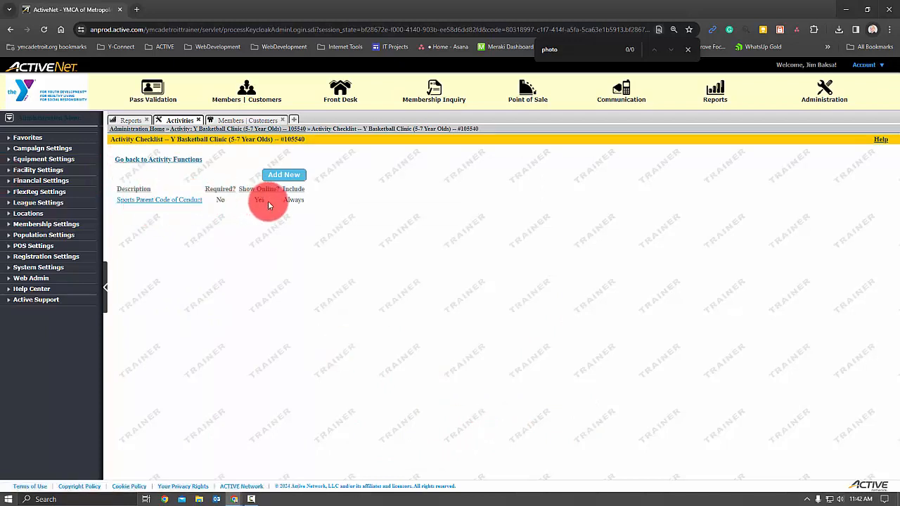
- Try to make the Sports Parent Code of Conduct item required before its due date, then recheck and save its settings
left_click(182, 200)
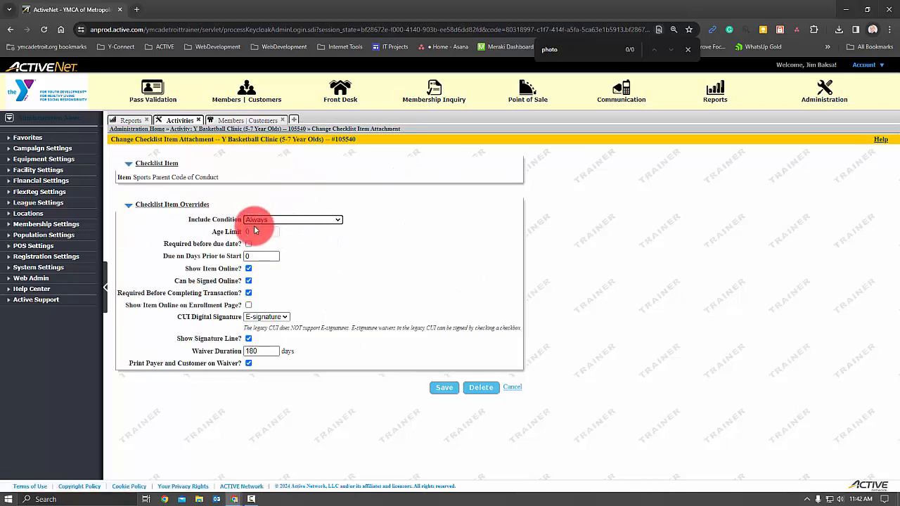
left_click(248, 245)
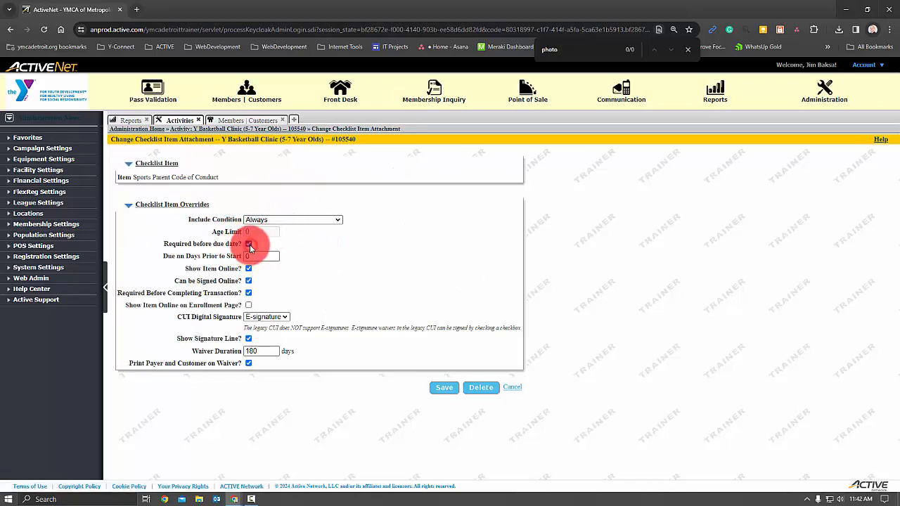
left_click(449, 388)
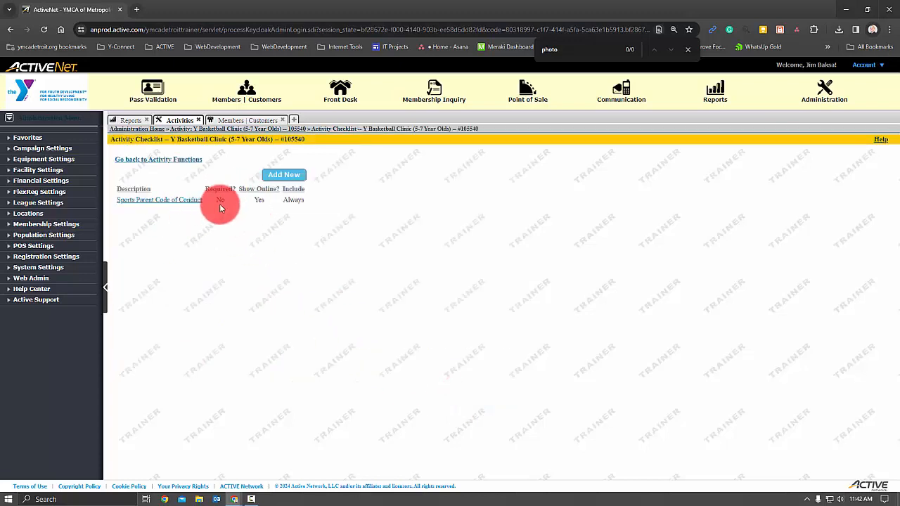
left_click(161, 202)
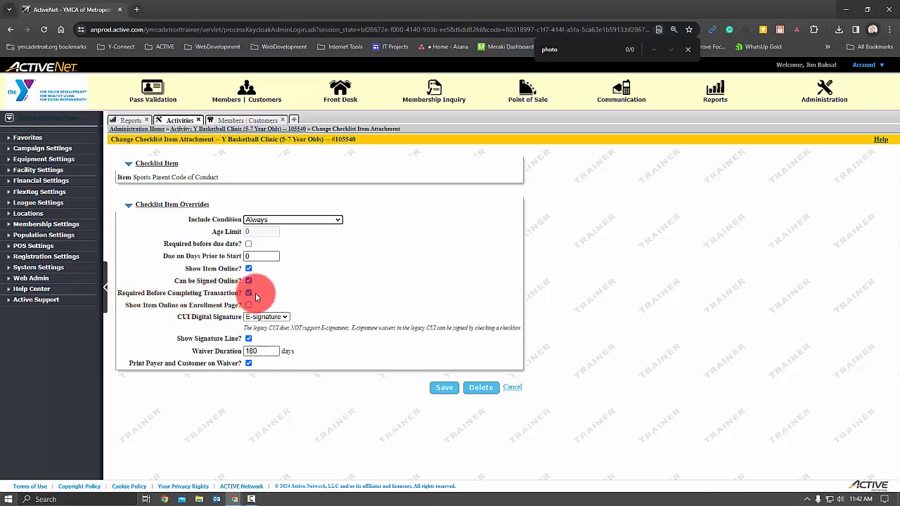
left_click(448, 389)
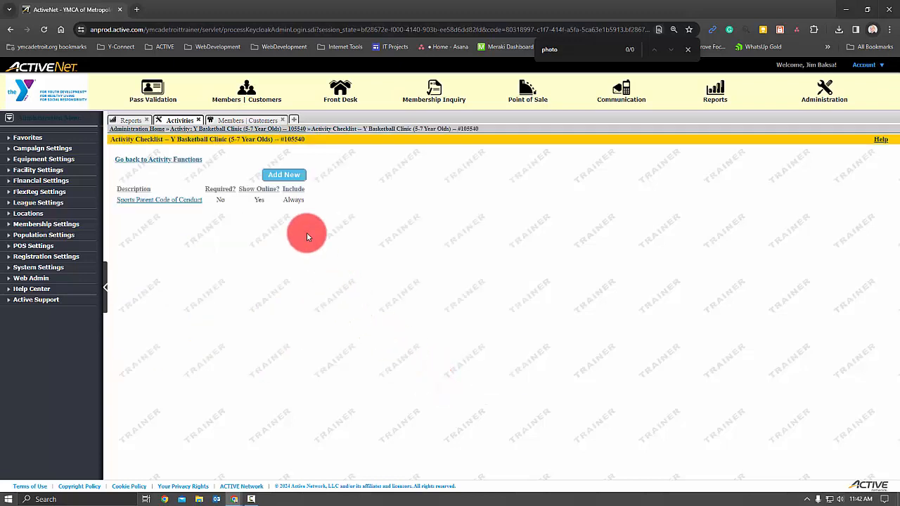
- Go back to the activity's functions, then open the child customer's online account from the customer record
left_click(181, 160)
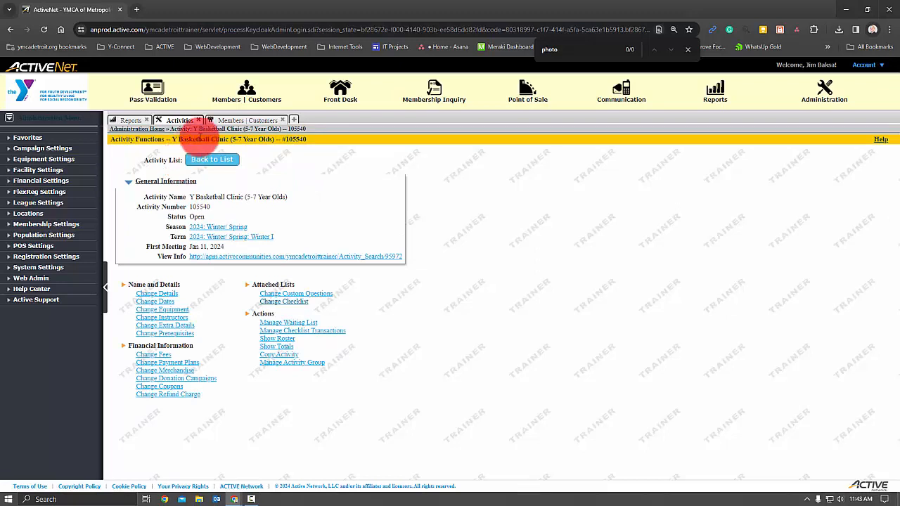
left_click(240, 121)
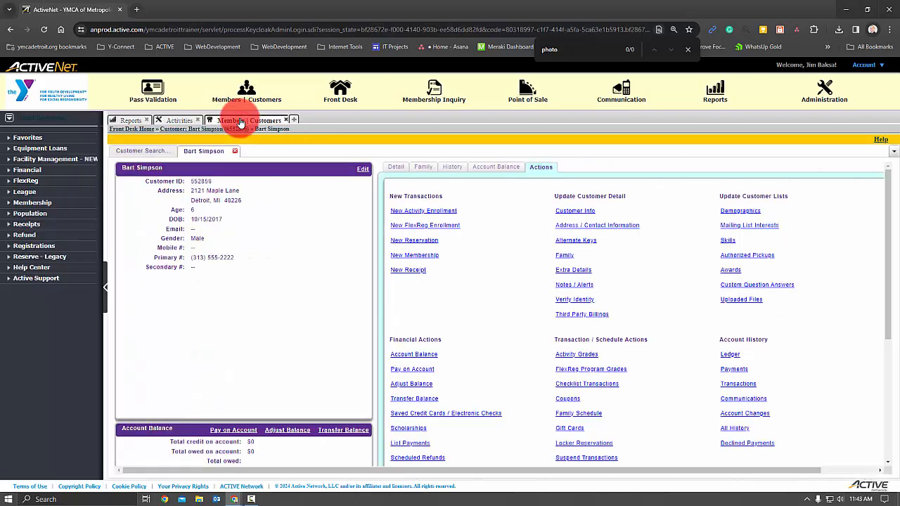
scroll(465, 352, "down", 3)
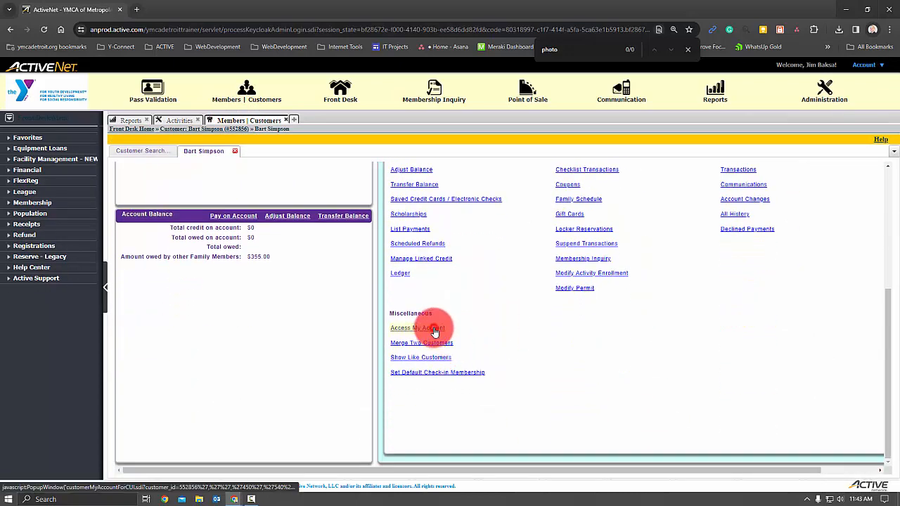
left_click(435, 329)
left_click_drag(767, 133, 581, 109)
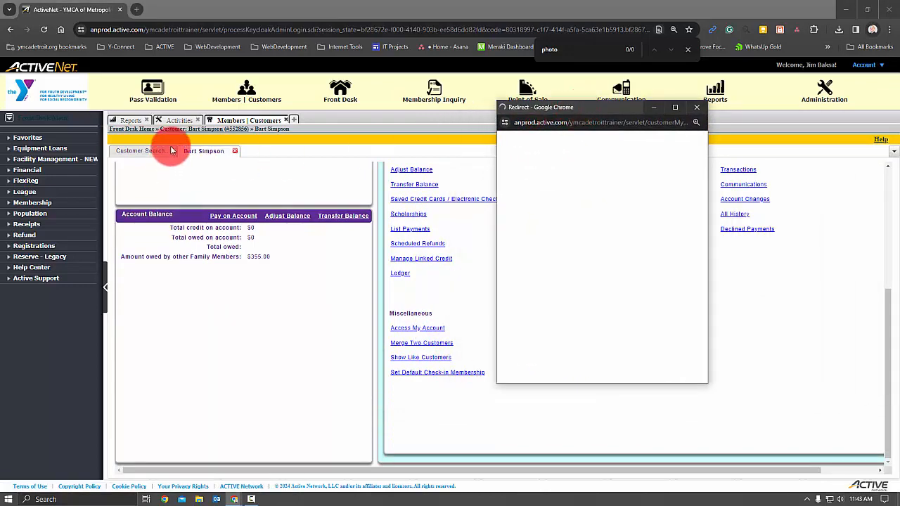
- Copy the activity number from the Y Basketball Clinic's general information
left_click(171, 120)
double_click(201, 207)
key("ctrl+c")
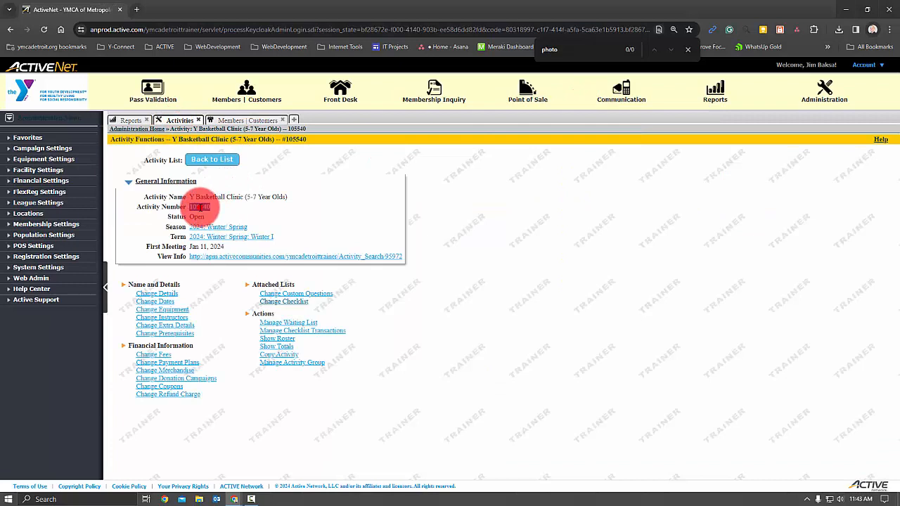
- Switch to the online transaction portal, maximize its window and search the activities for 105540
key("alt+Tab")
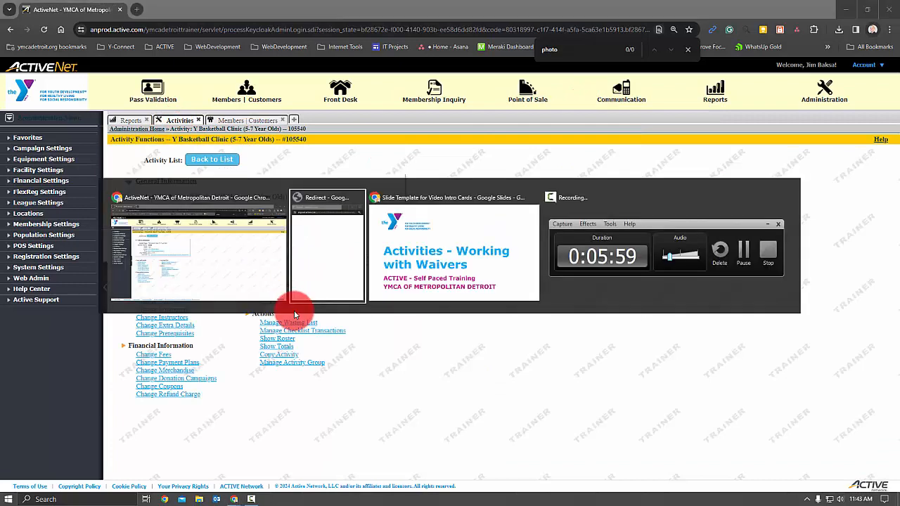
left_click_drag(561, 109, 403, 99)
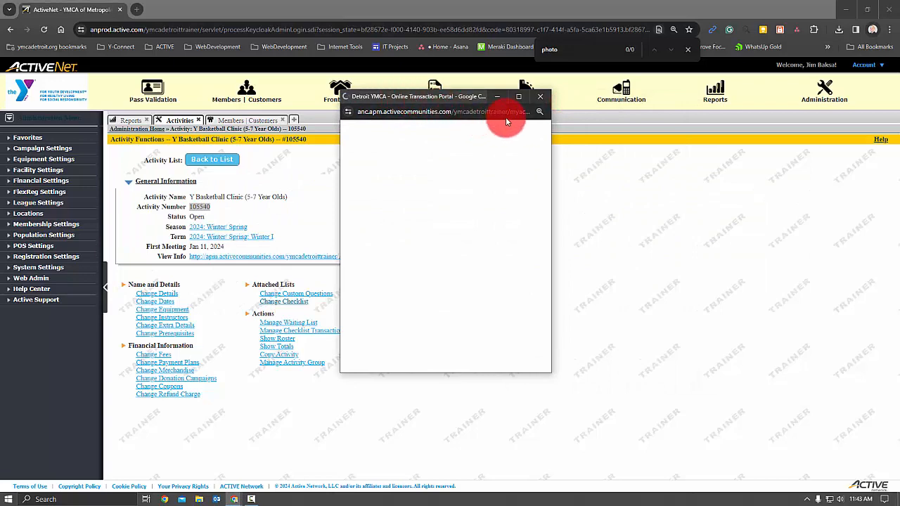
left_click(519, 96)
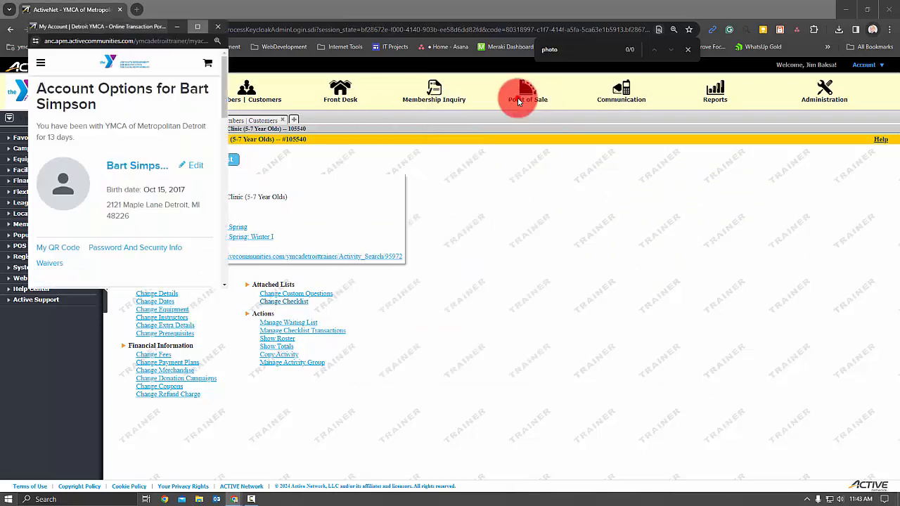
left_click(233, 97)
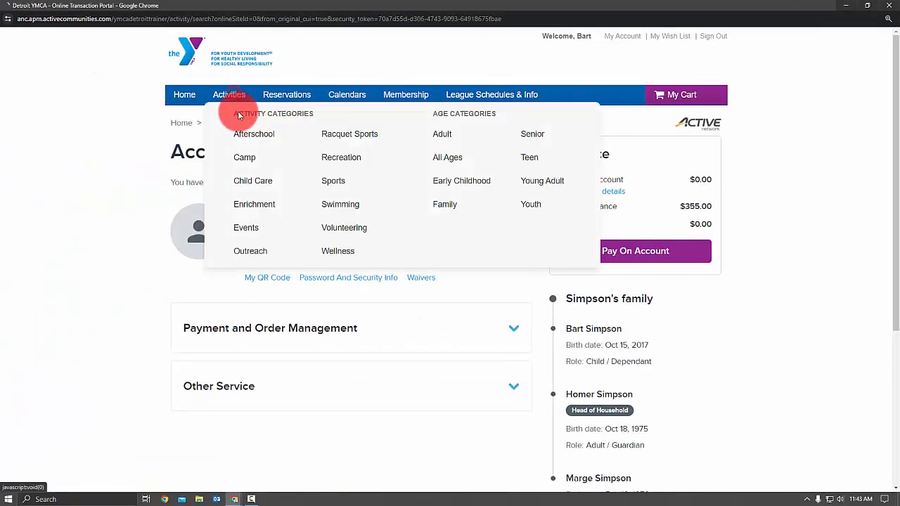
left_click(319, 196)
key("ctrl+v")
left_click(663, 197)
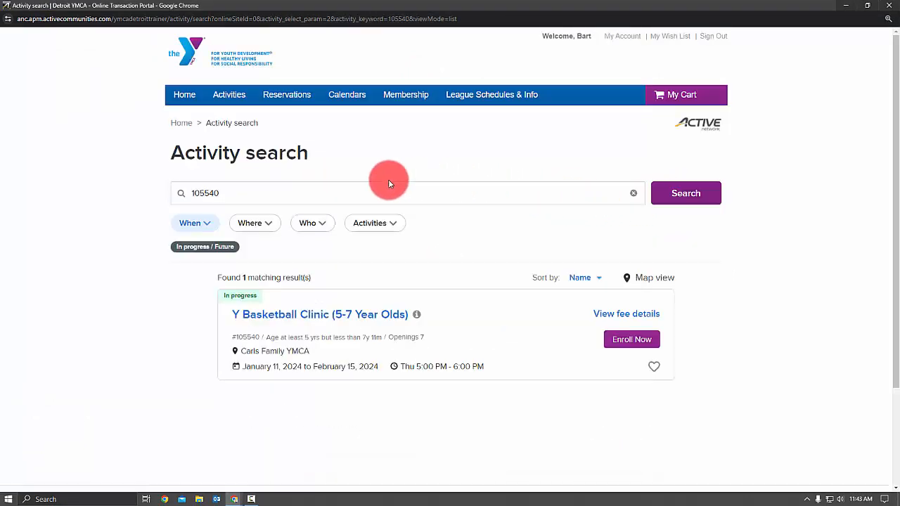
- Enroll the child customer as the participant in Y Basketball Clinic (5-7 Year Olds) and add the enrollment to the cart
left_click(622, 339)
left_click(517, 272)
left_click(404, 303)
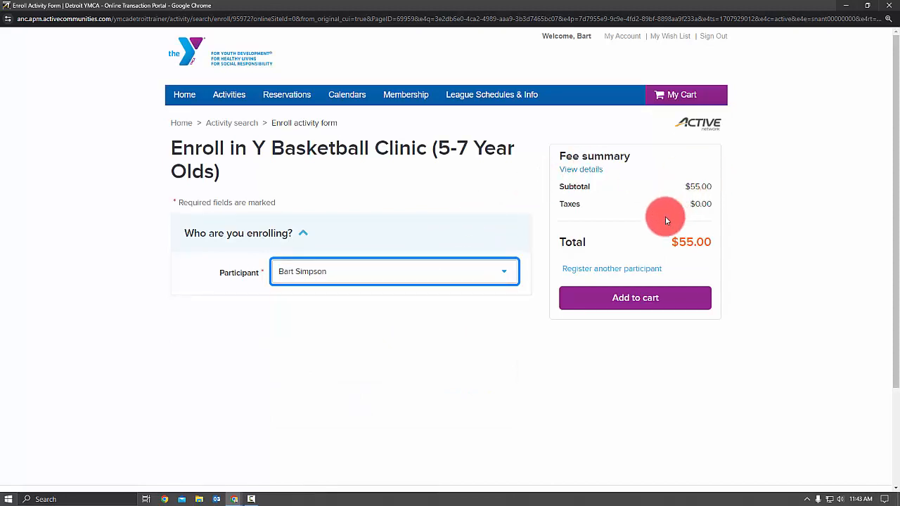
left_click(644, 303)
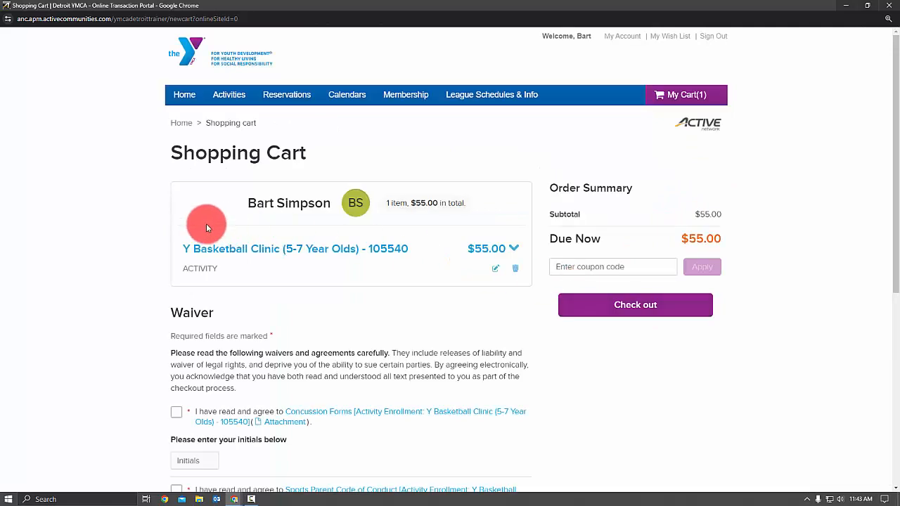
- Agree to the Concussion Forms waiver in the shopping cart and view its waiver text
scroll(127, 229, "down", 2)
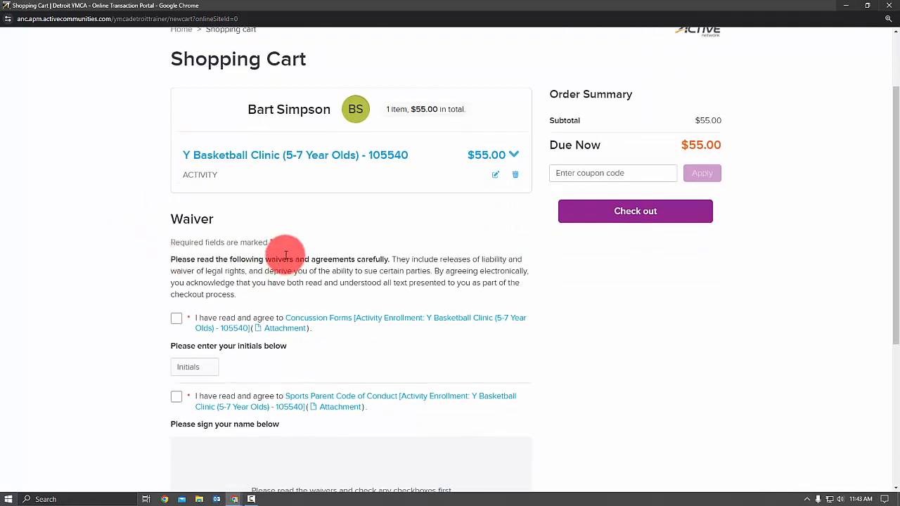
scroll(176, 261, "down", 2)
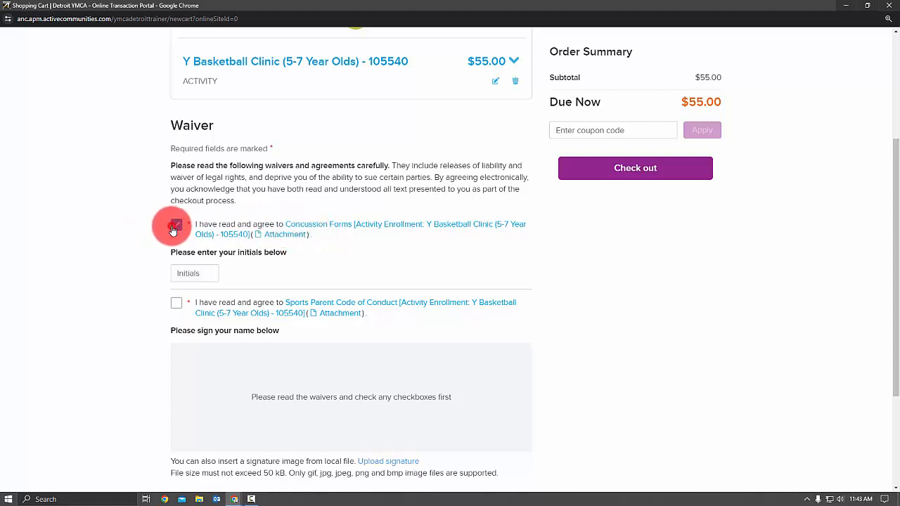
left_click(183, 273)
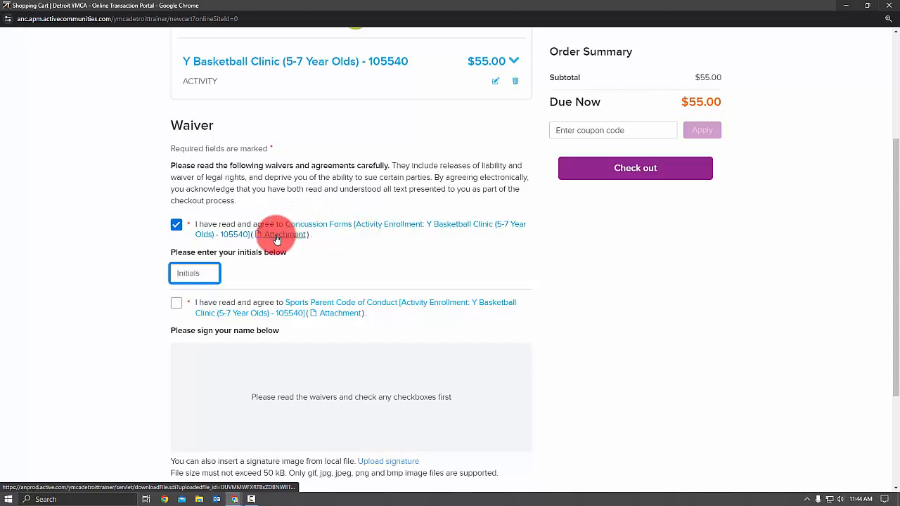
left_click(318, 226)
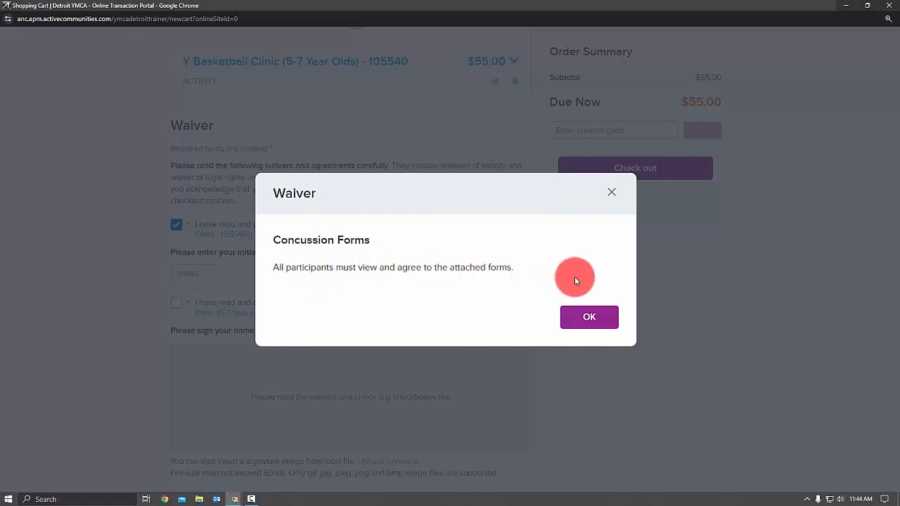
left_click(590, 314)
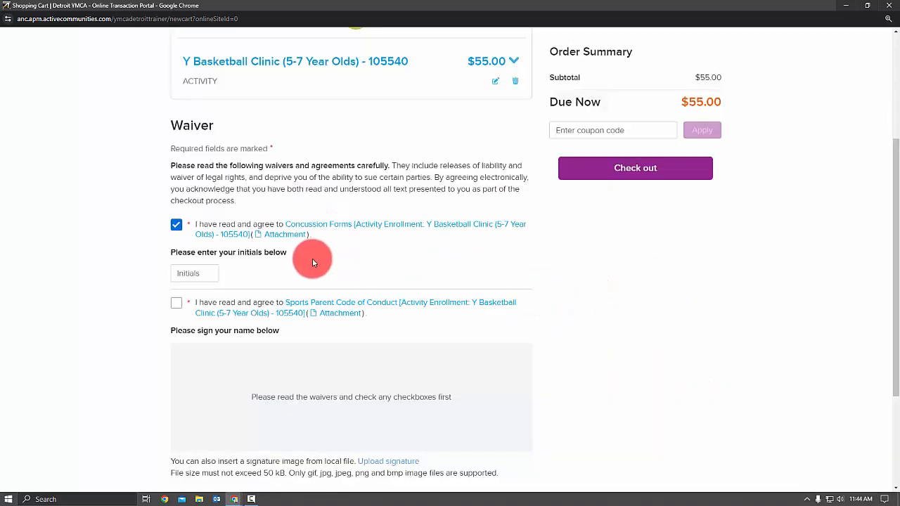
- Download the Concussion Forms attachment, open Concussion Waiver.pdf and read through both pages
left_click(287, 239)
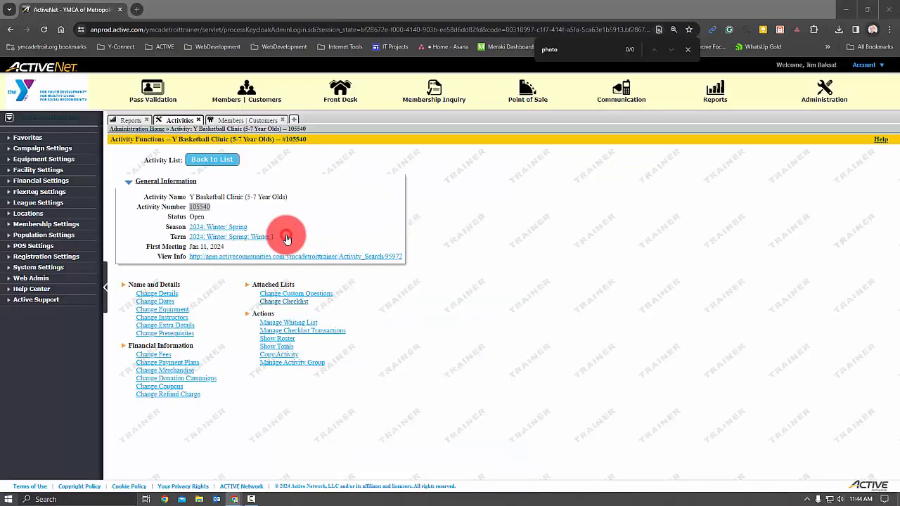
left_click(839, 29)
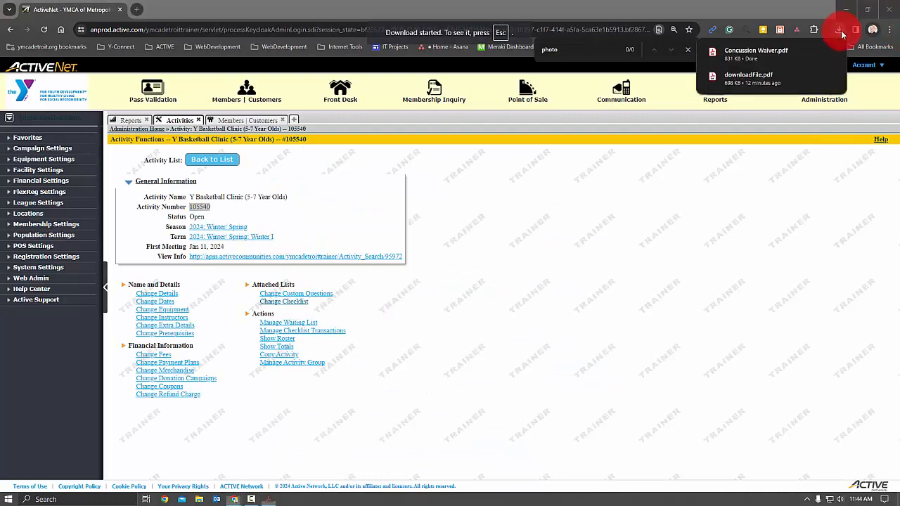
left_click(745, 53)
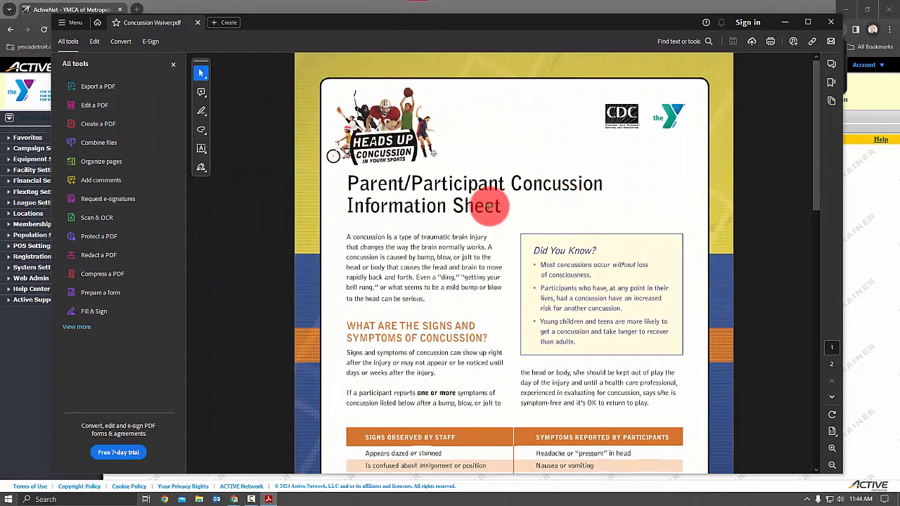
scroll(488, 206, "down", 5)
scroll(488, 205, "down", 10)
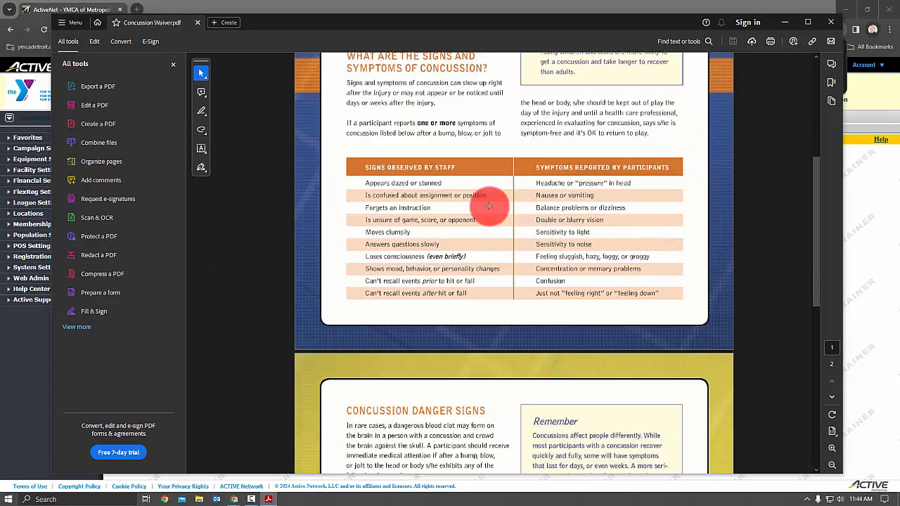
scroll(488, 206, "down", 5)
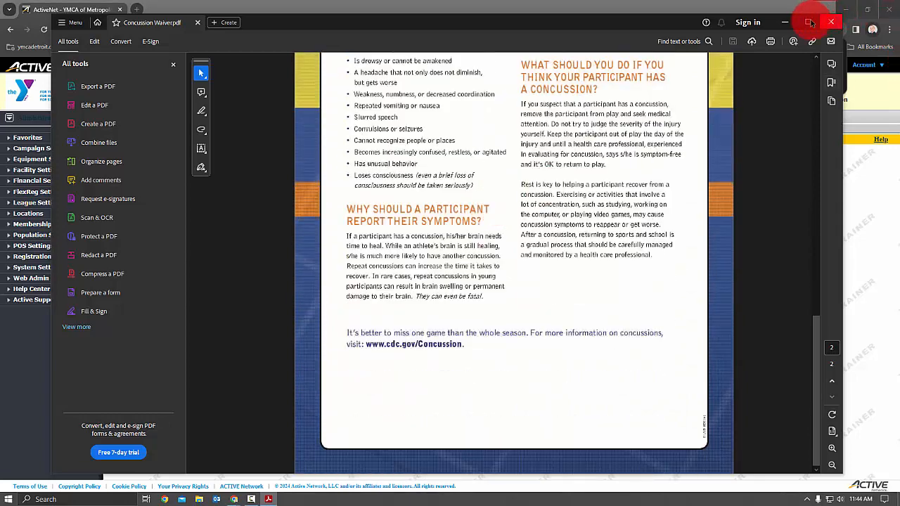
left_click_drag(650, 24, 0, 47)
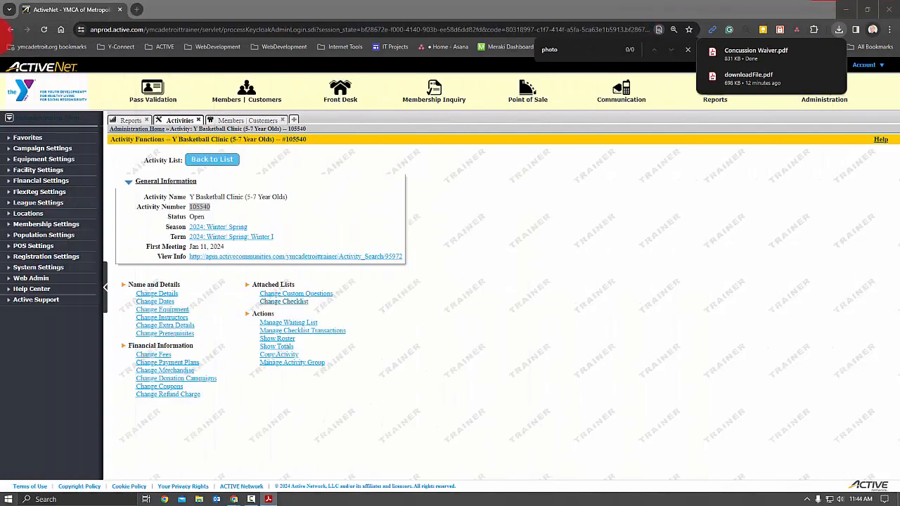
- Return to the shopping cart and enter the customer's initials for the Concussion Forms waiver
left_click(560, 301)
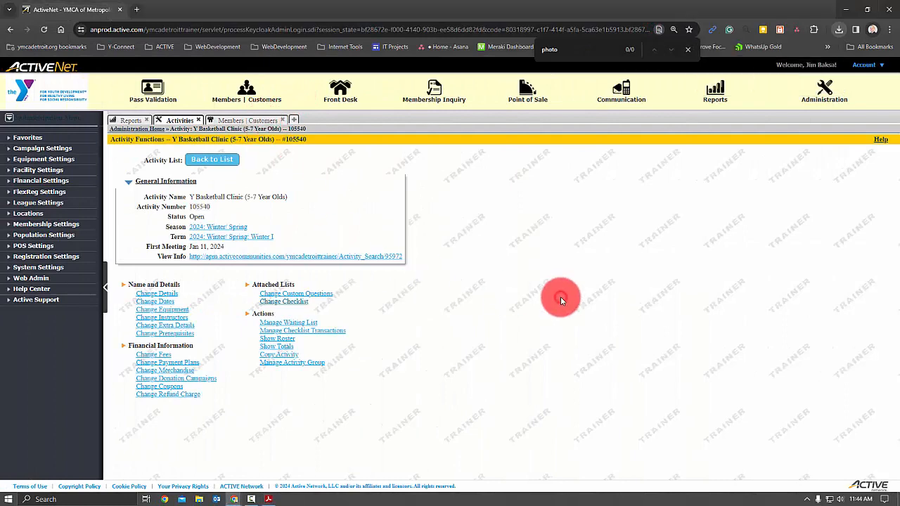
key("alt+Tab")
key("alt+Tab")
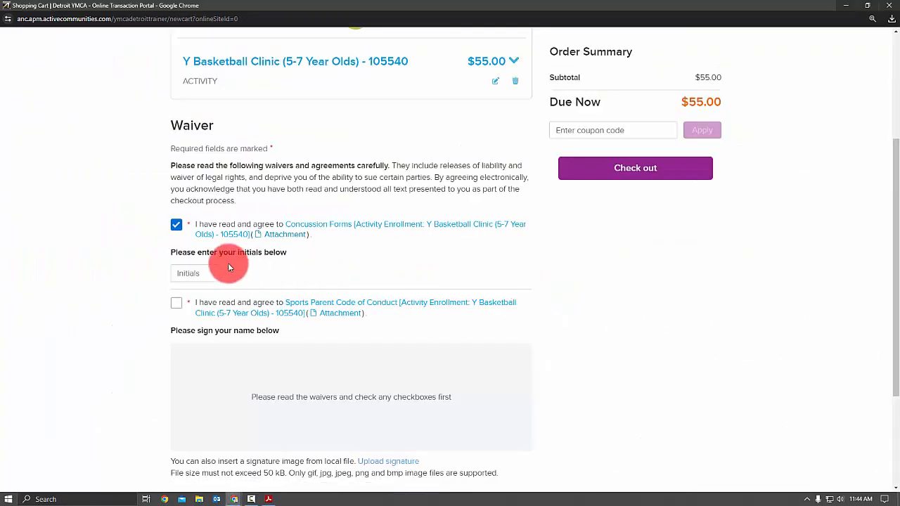
left_click(187, 273)
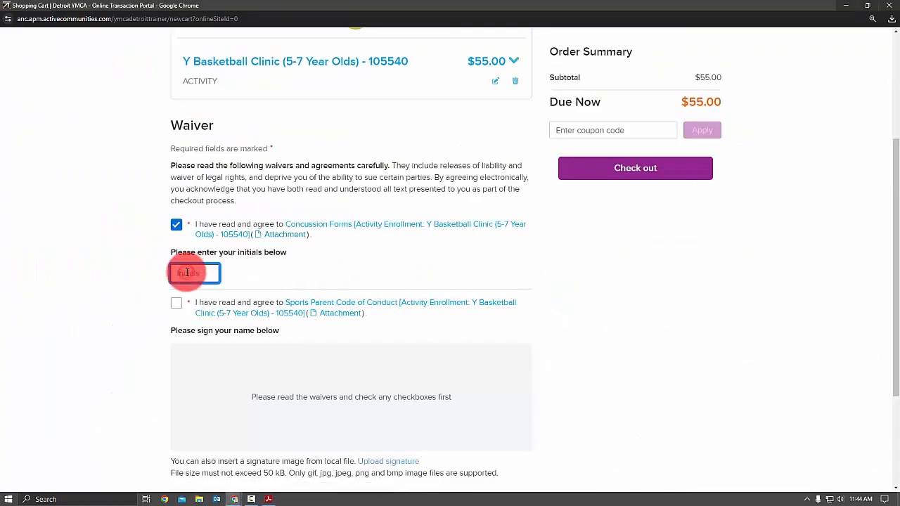
type("H")
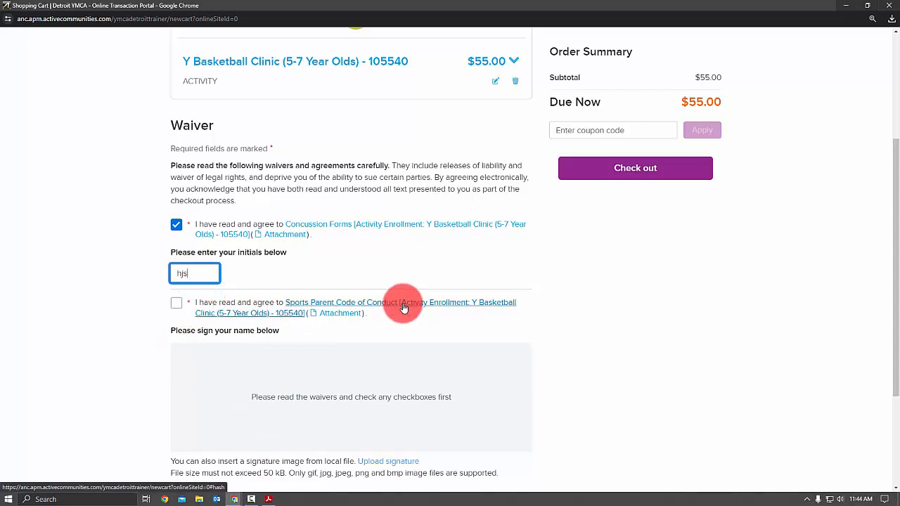
- Read the Sports Parent Code of Conduct waiver text through to its end and close it
left_click(404, 307)
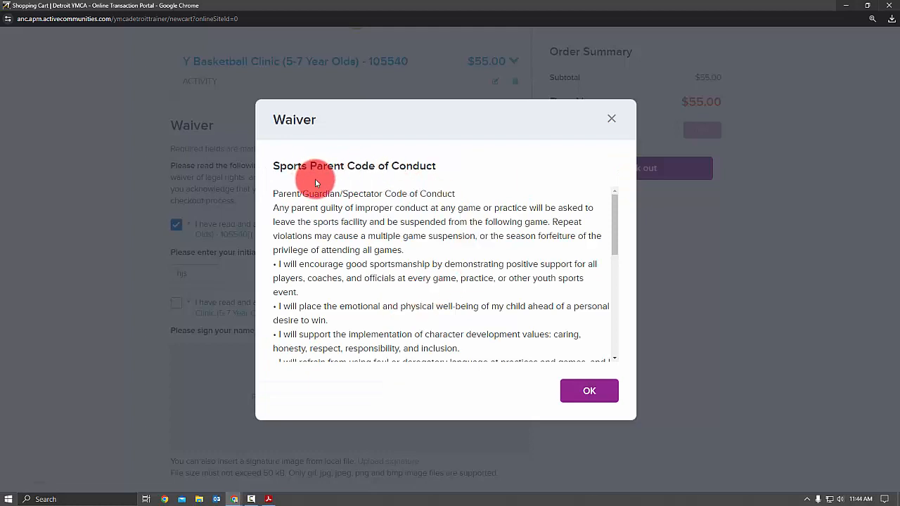
left_click_drag(613, 232, 324, 235)
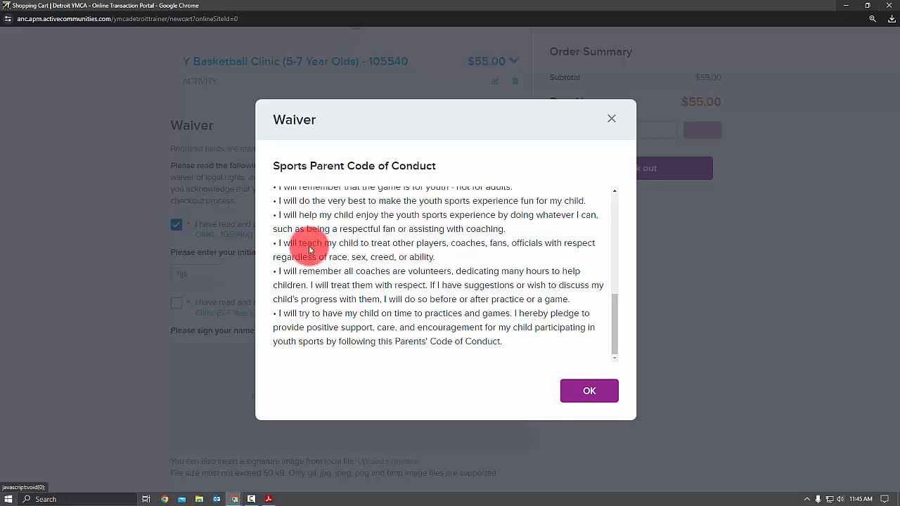
left_click(589, 390)
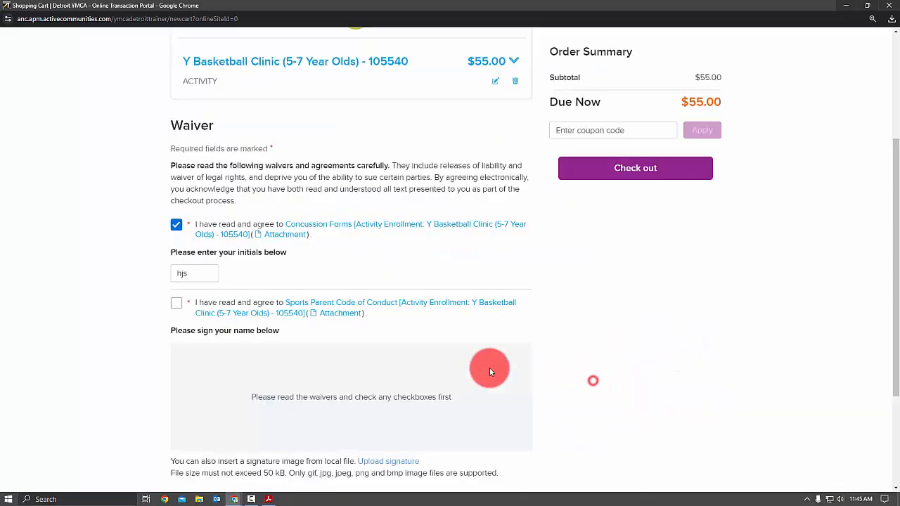
- Open the attachment of the Sports Parent Code of Conduct waiver and switch back to the shopping cart
left_click(319, 316)
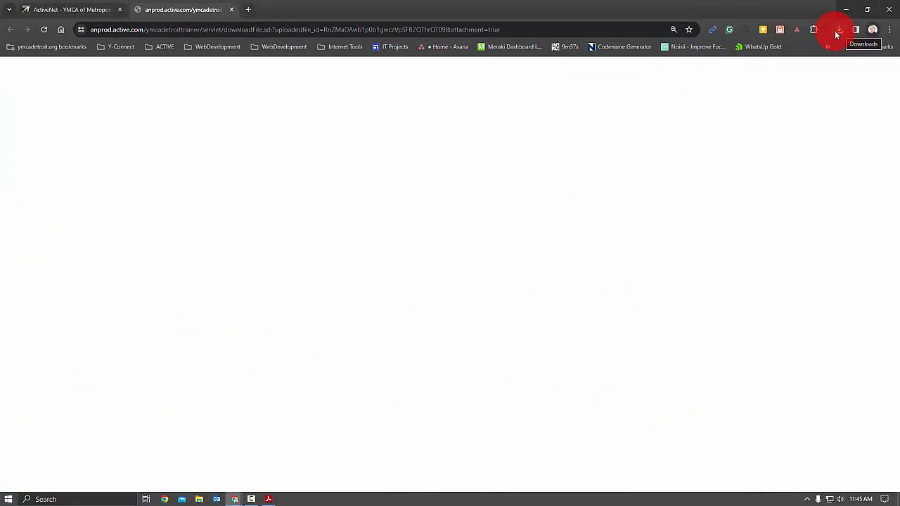
key("alt+Tab")
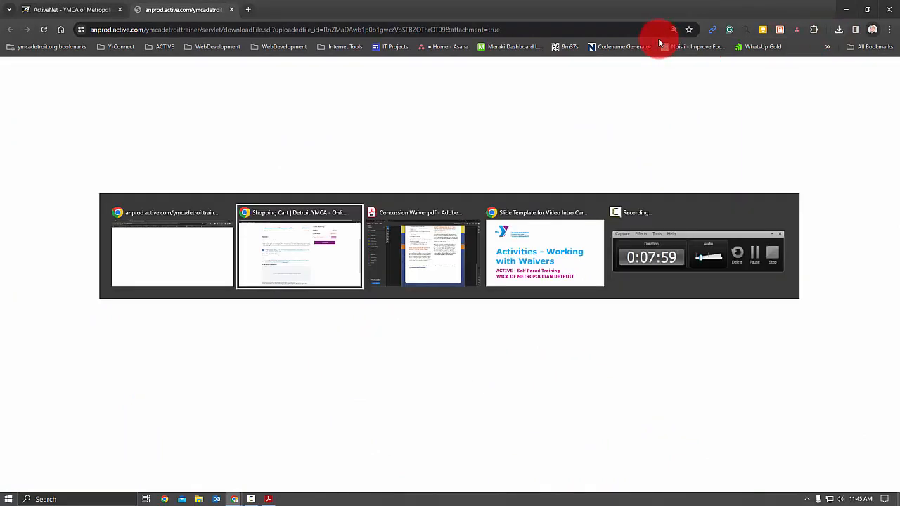
key("Tab")
key("Tab")
key("Tab")
key("Tab")
key("Tab")
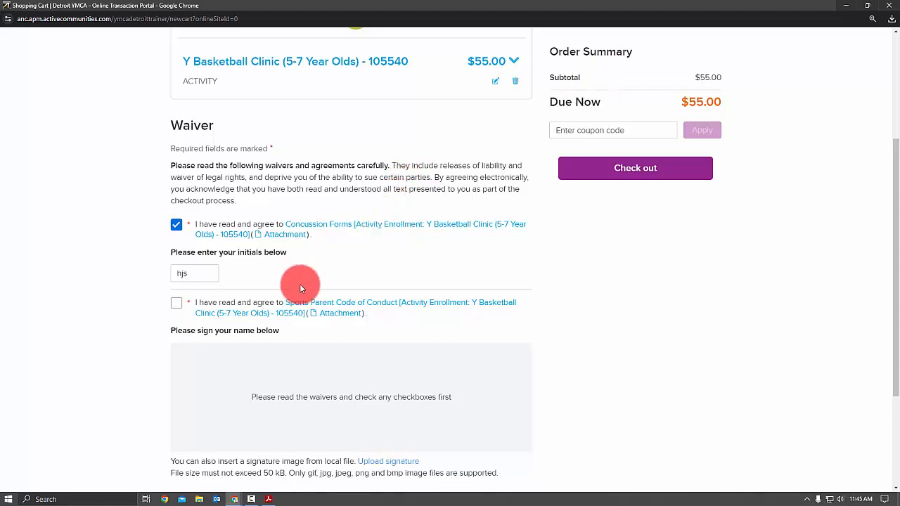
- Agree to the Sports Parent Code of Conduct with a hand-drawn signature and try to check out the cart
left_click(176, 303)
mouse_move(230, 410)
left_mouse_down()
mouse_move(247, 354)
mouse_move(237, 412)
mouse_move(354, 402)
left_mouse_up()
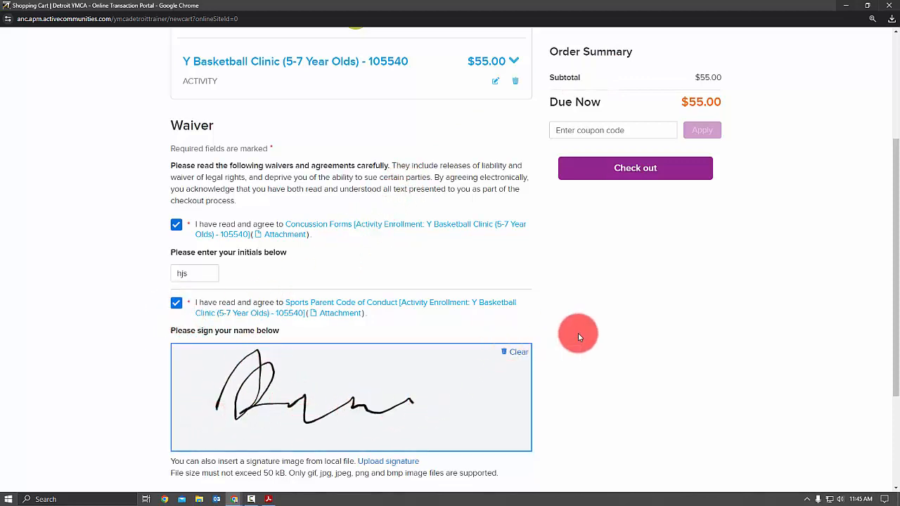
scroll(582, 335, "down", 2)
scroll(582, 332, "up", 2)
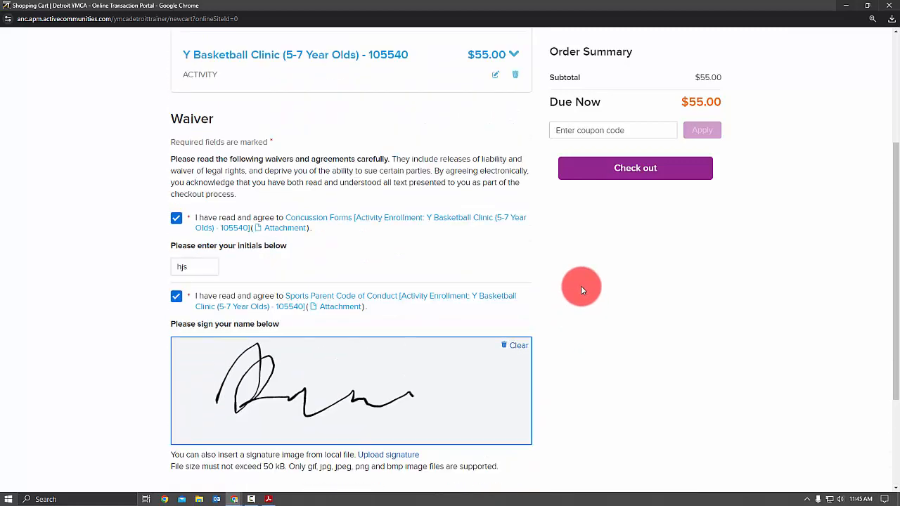
scroll(579, 300, "up", 1)
left_click(629, 169)
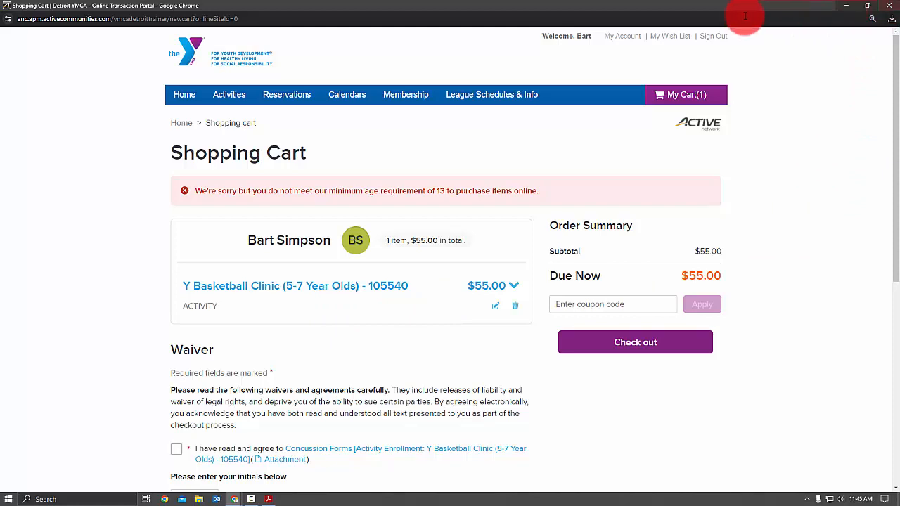
- Return to the Y Basketball Clinic's activity functions in ActiveNet and start a new item in its checklist
left_click_drag(730, 10, 639, 104)
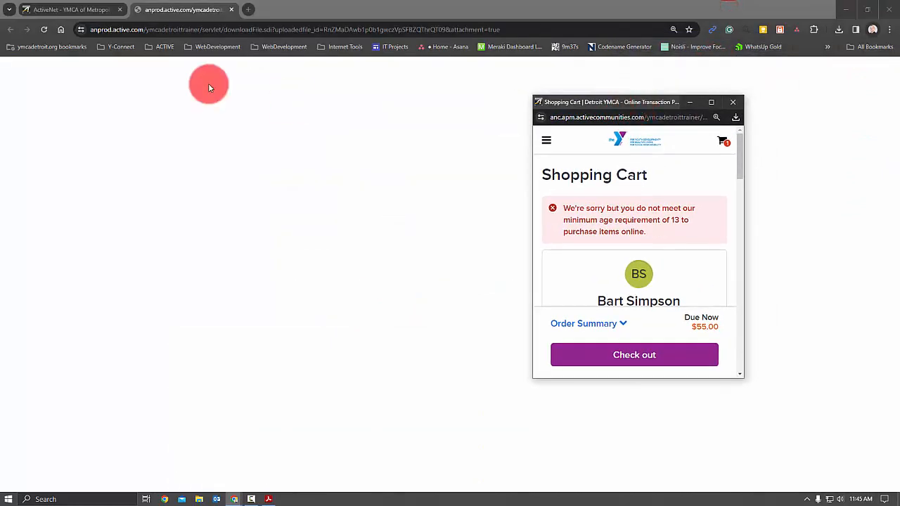
left_click(180, 10)
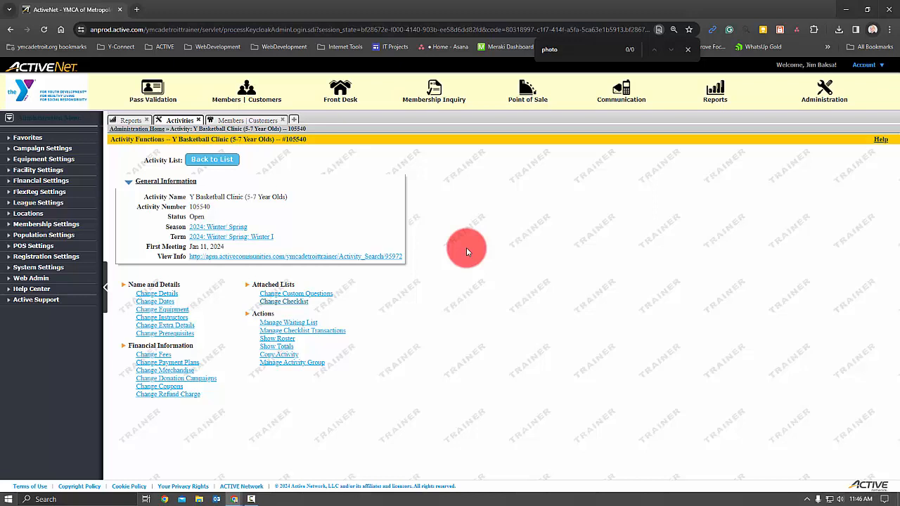
left_click(284, 301)
left_click(286, 176)
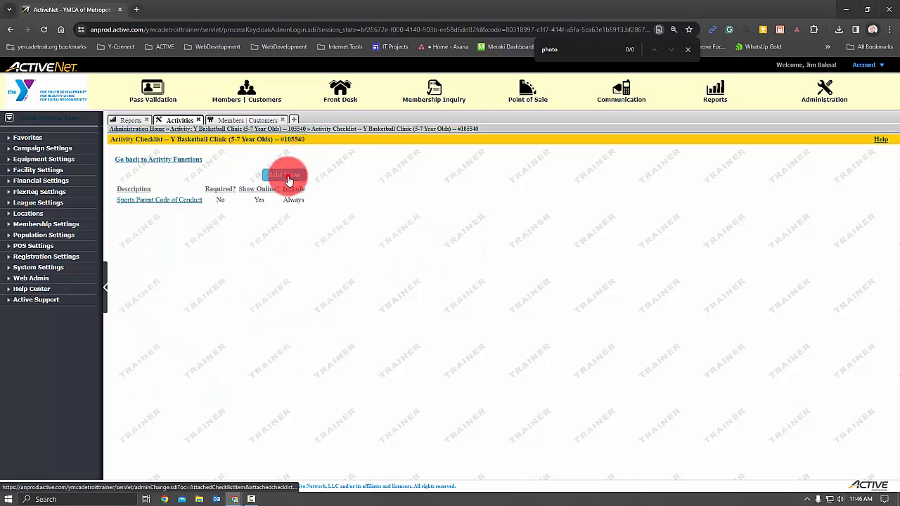
- Browse the available checklist items for the new attachment without choosing one
left_click(302, 177)
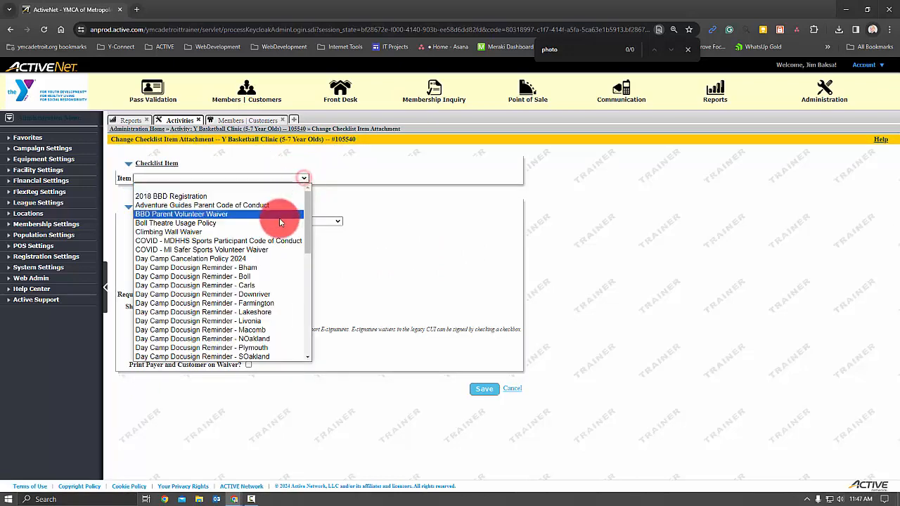
left_click_drag(307, 217, 336, 168)
left_click(336, 168)
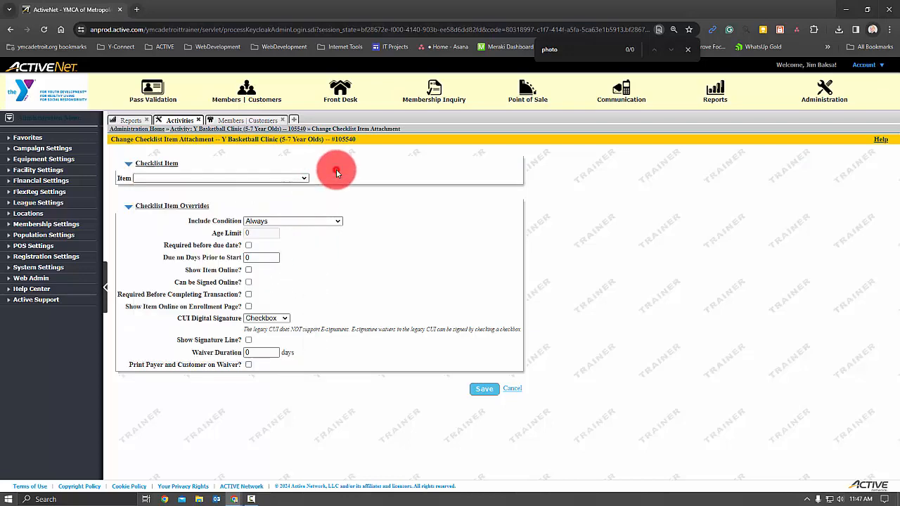